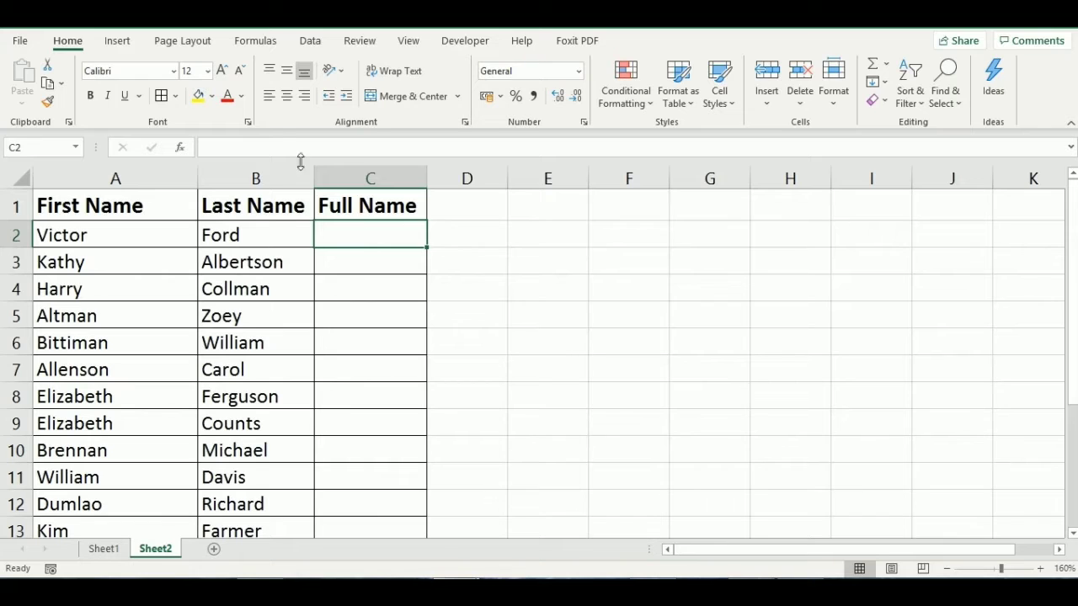
Enter a CONCAT formula in C2 that joins A2, a space (" ") and B2
click(255, 42)
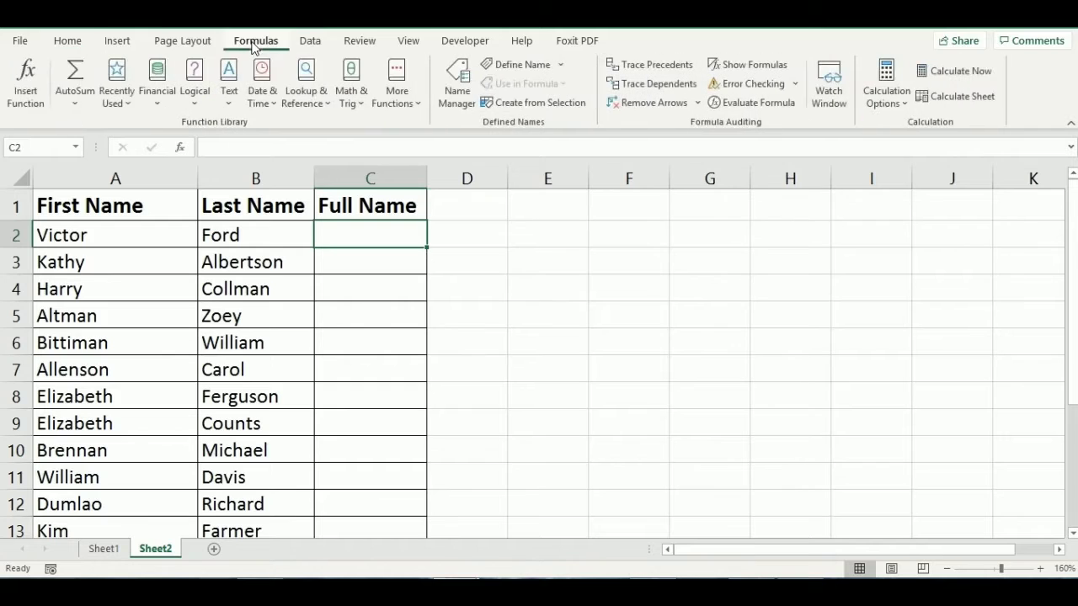
click(229, 108)
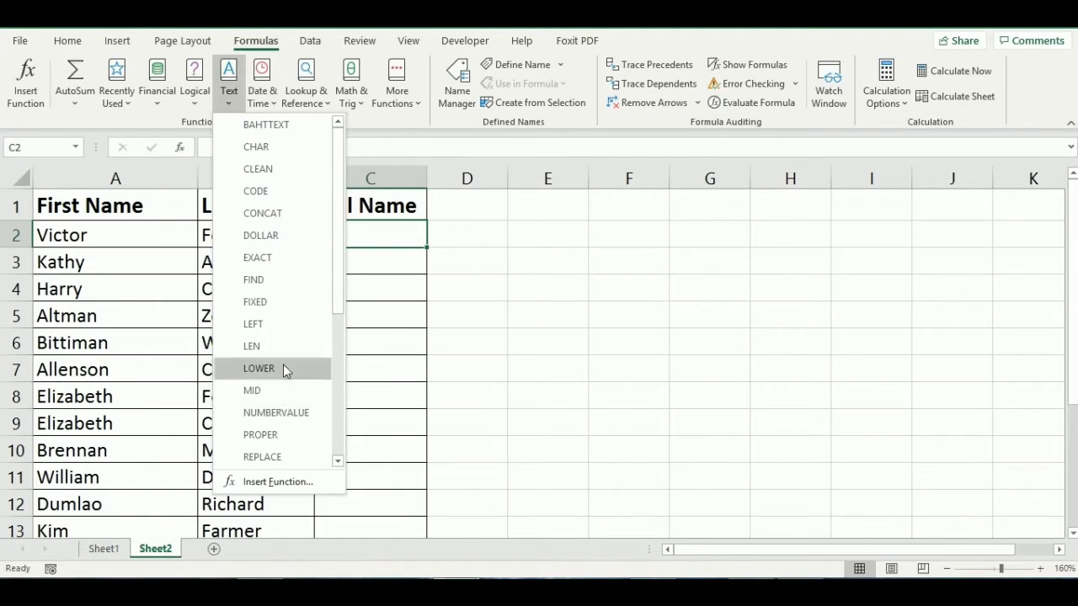
click(293, 213)
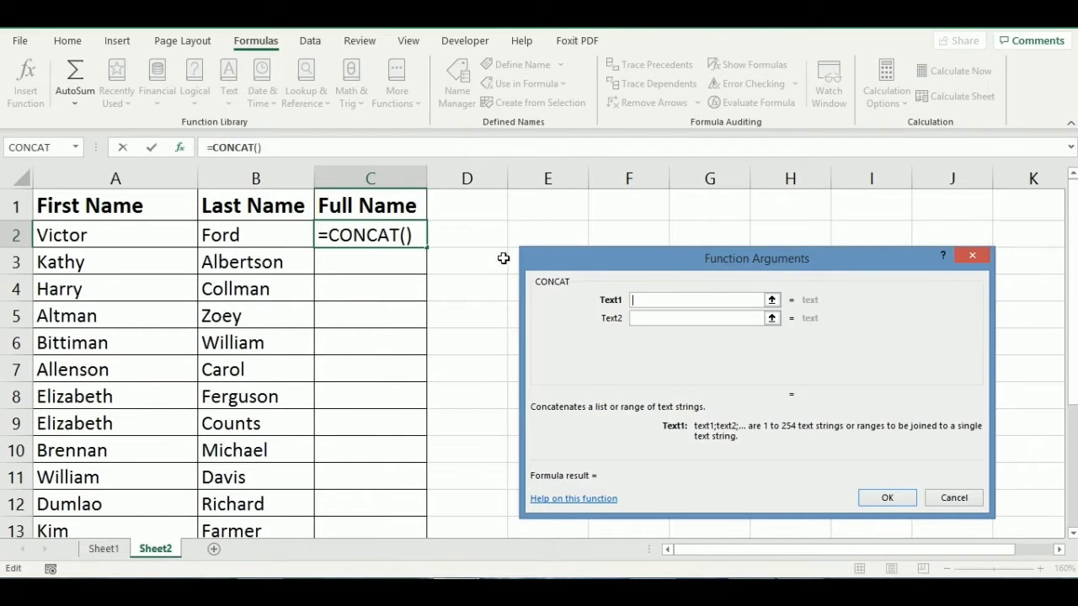
drag(713, 261, 640, 217)
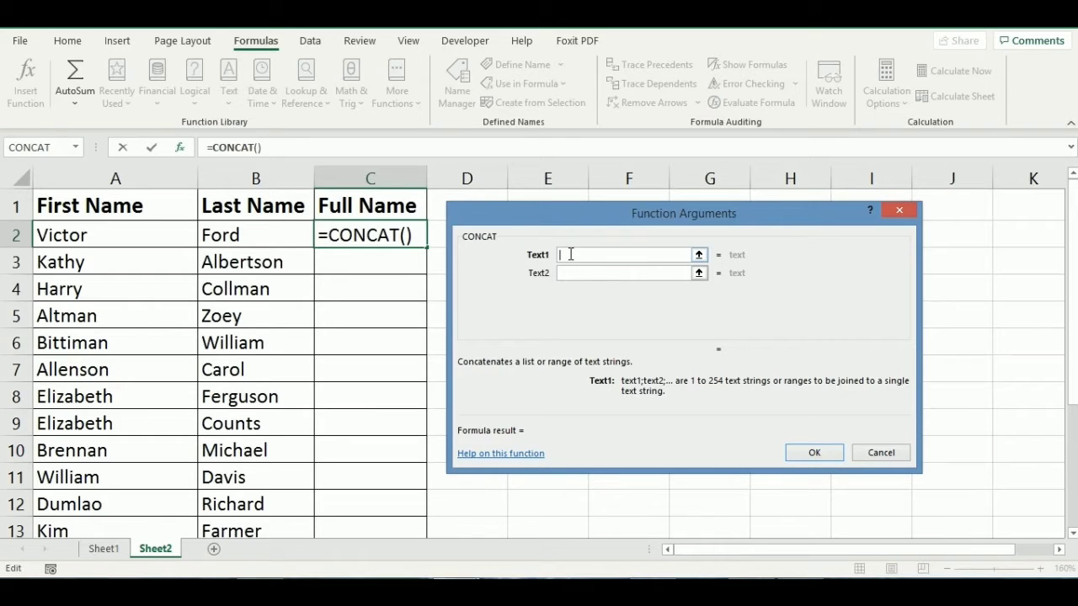
click(80, 237)
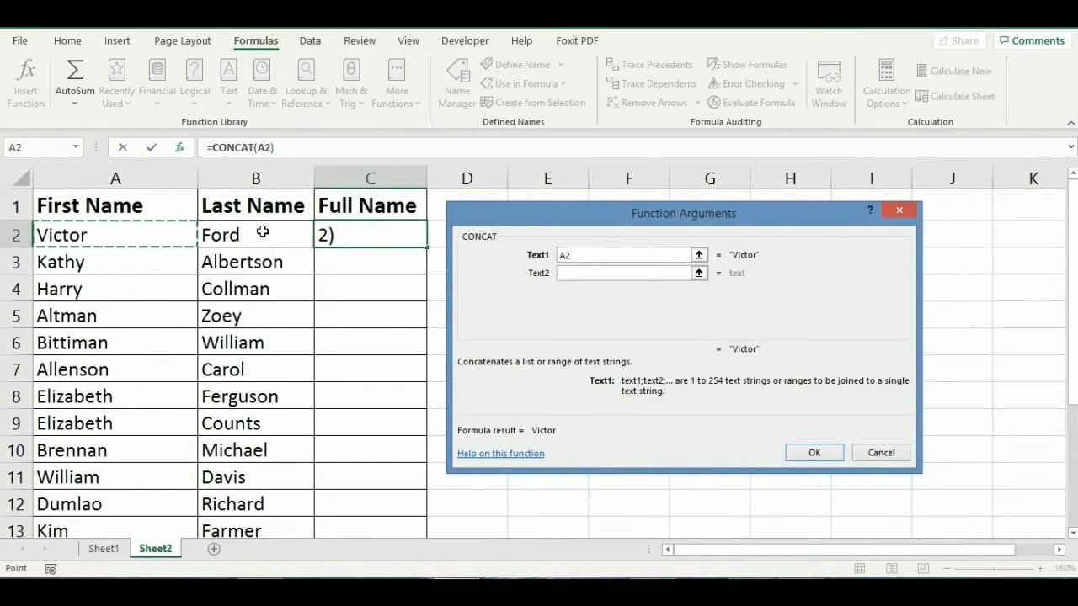
click(572, 274)
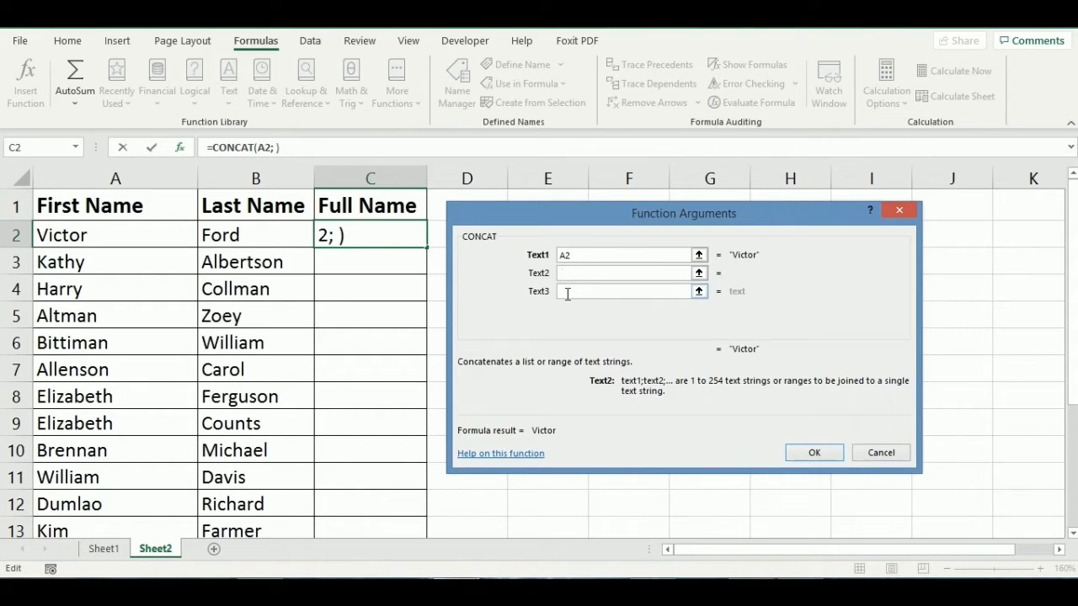
click(568, 291)
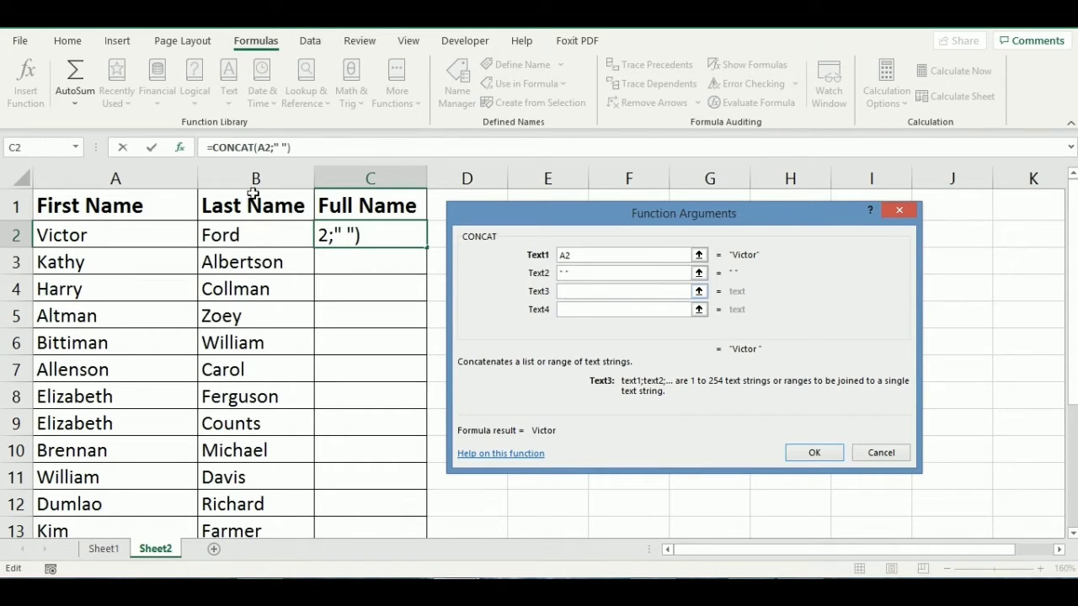
click(238, 235)
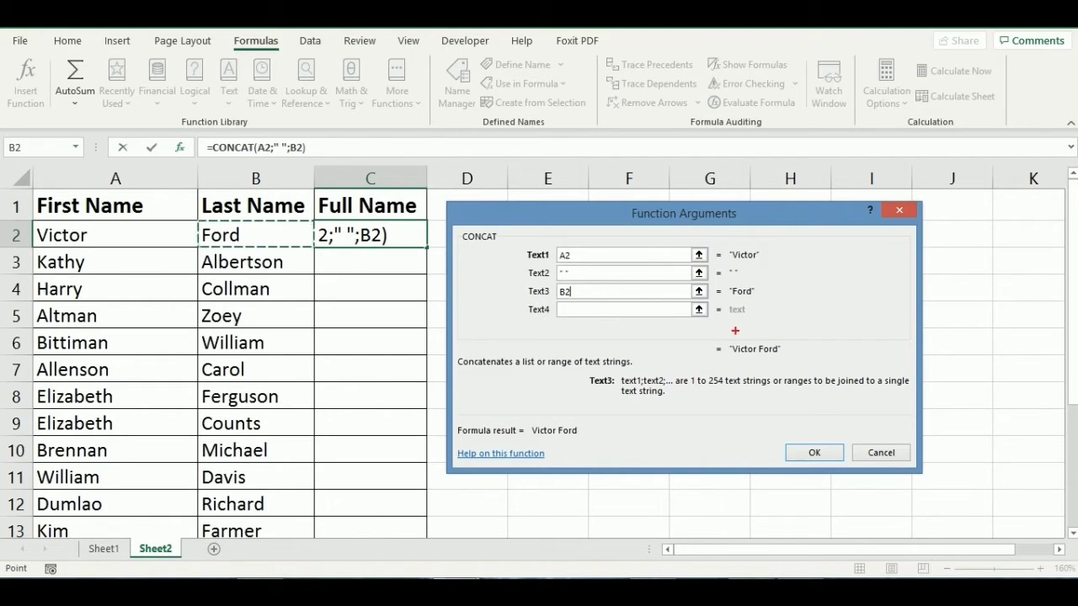
mouse_move(718, 337)
mouse_down()
mouse_move(807, 334)
mouse_move(765, 367)
mouse_move(697, 367)
mouse_move(721, 343)
mouse_up()
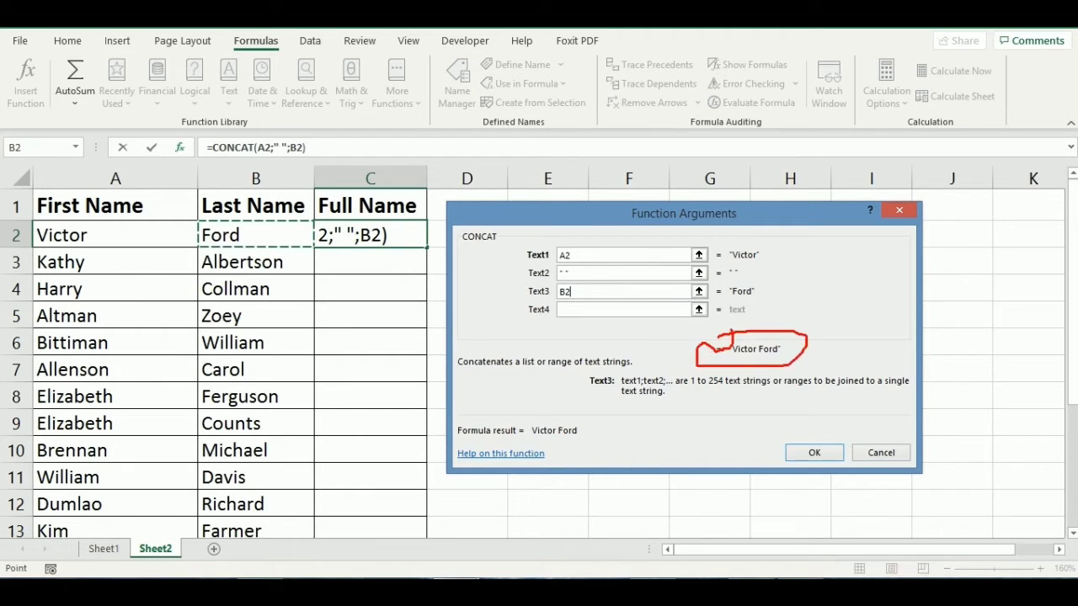
key(Escape)
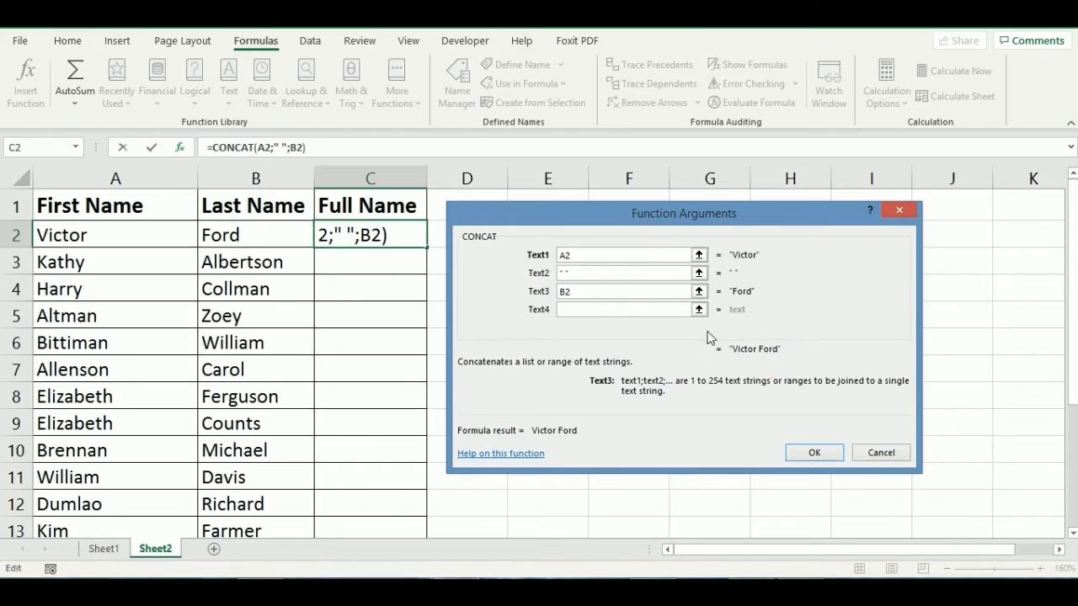
mouse_move(701, 337)
mouse_down()
mouse_move(807, 337)
mouse_move(794, 367)
mouse_move(732, 365)
mouse_move(699, 337)
mouse_up()
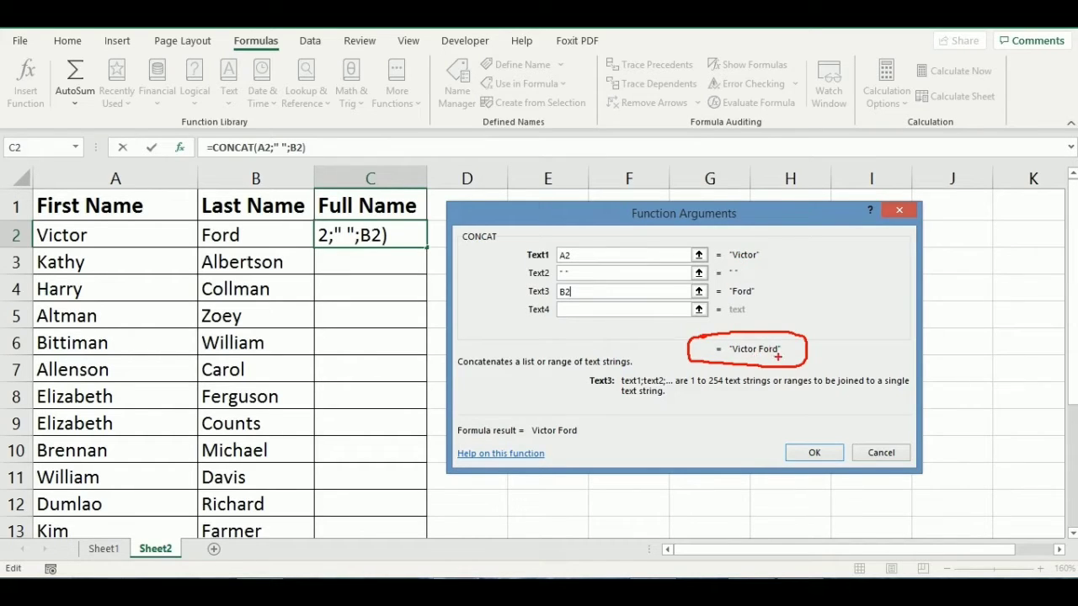
key(Escape)
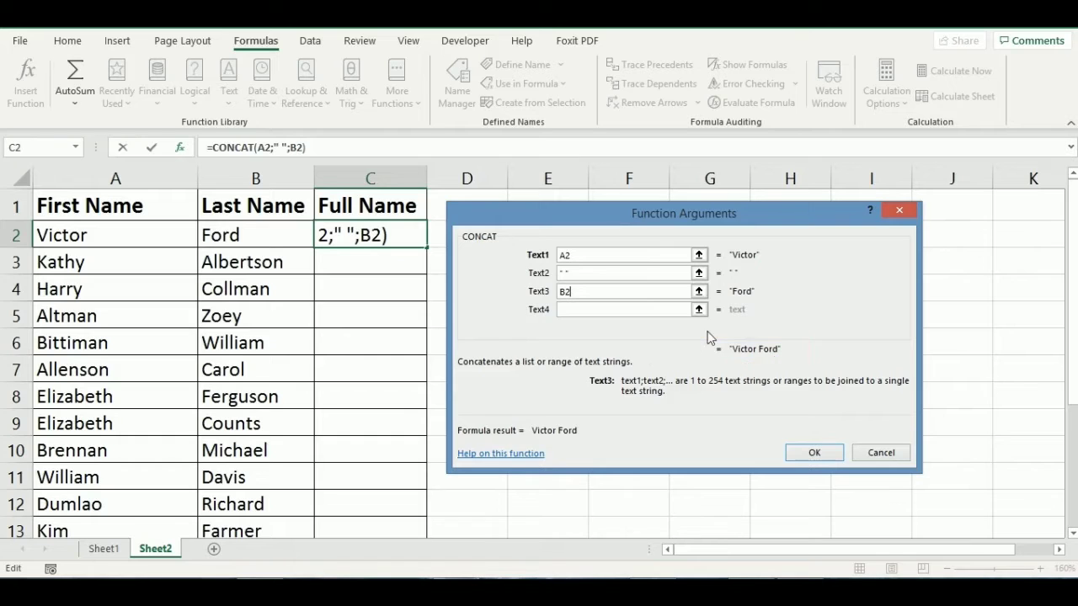
click(808, 454)
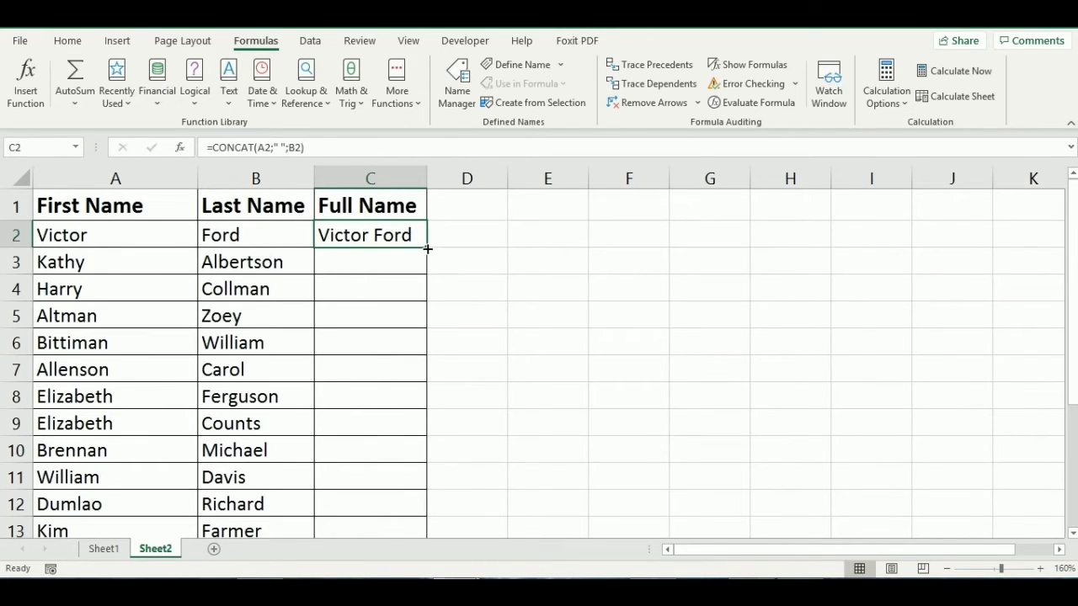
Fill the CONCAT formula from C2 down to C19 and autofit column C to its contents
drag(428, 249, 424, 302)
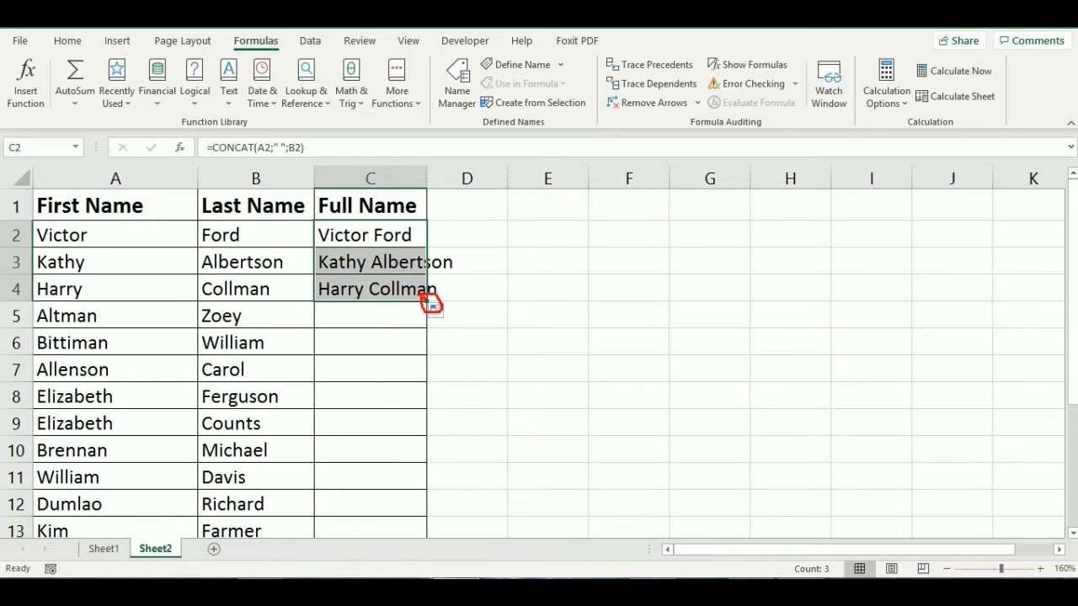
double_click(425, 301)
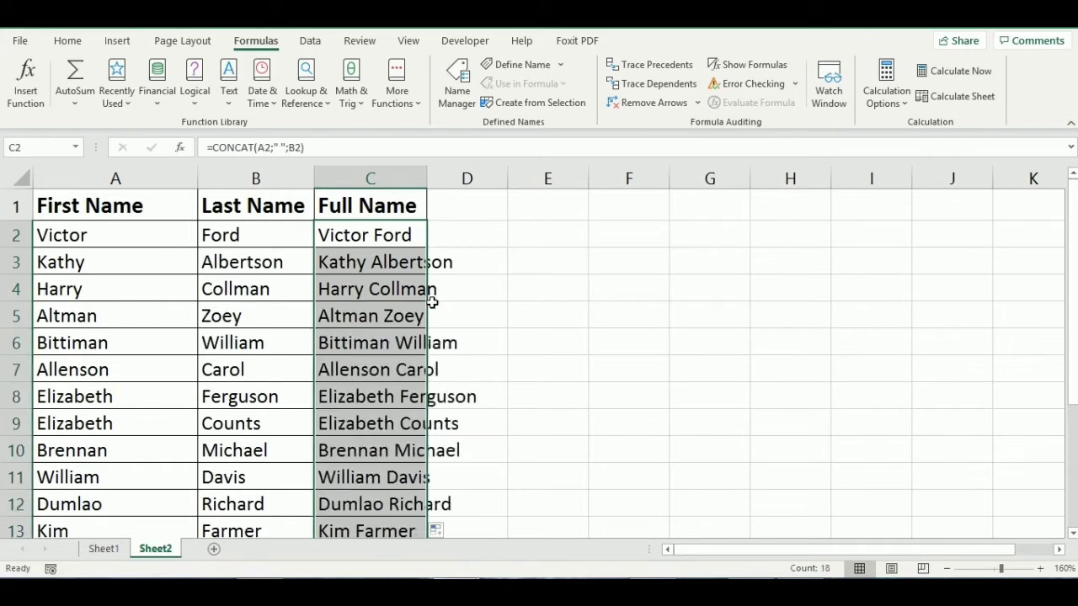
scroll(527, 259, down, 1)
scroll(524, 260, up, 1)
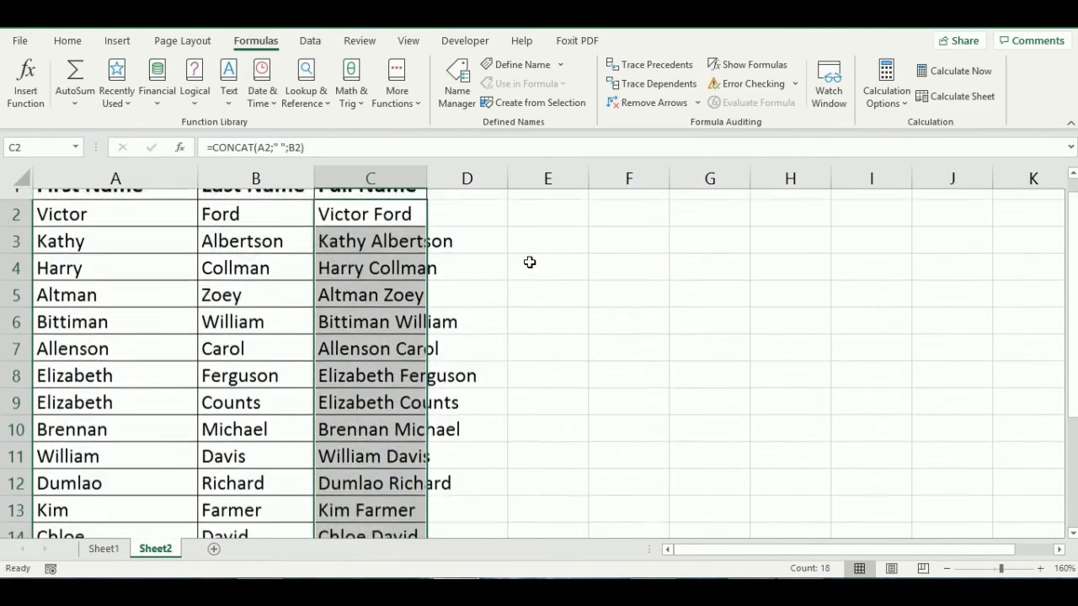
scroll(523, 262, down, 1)
scroll(524, 262, down, 8)
scroll(519, 269, up, 7)
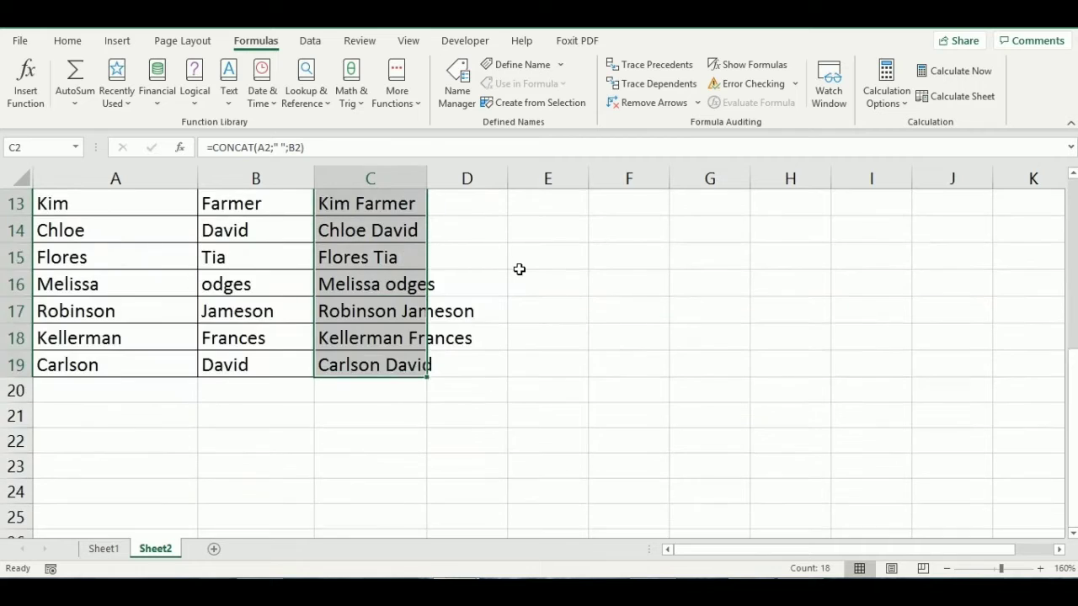
scroll(520, 269, down, 1)
scroll(520, 268, down, 1)
scroll(517, 270, up, 3)
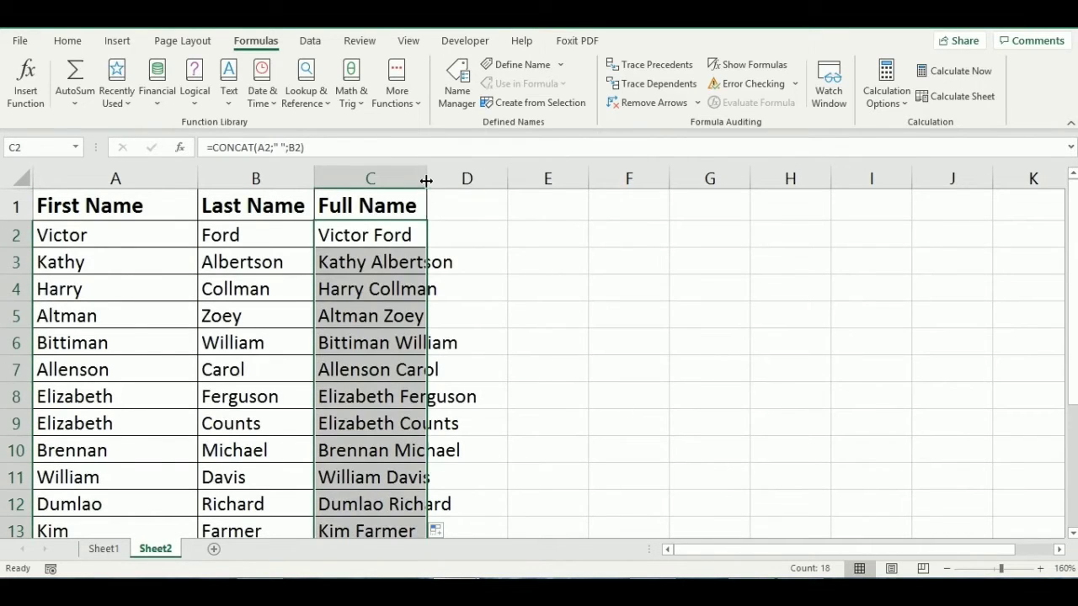
double_click(428, 179)
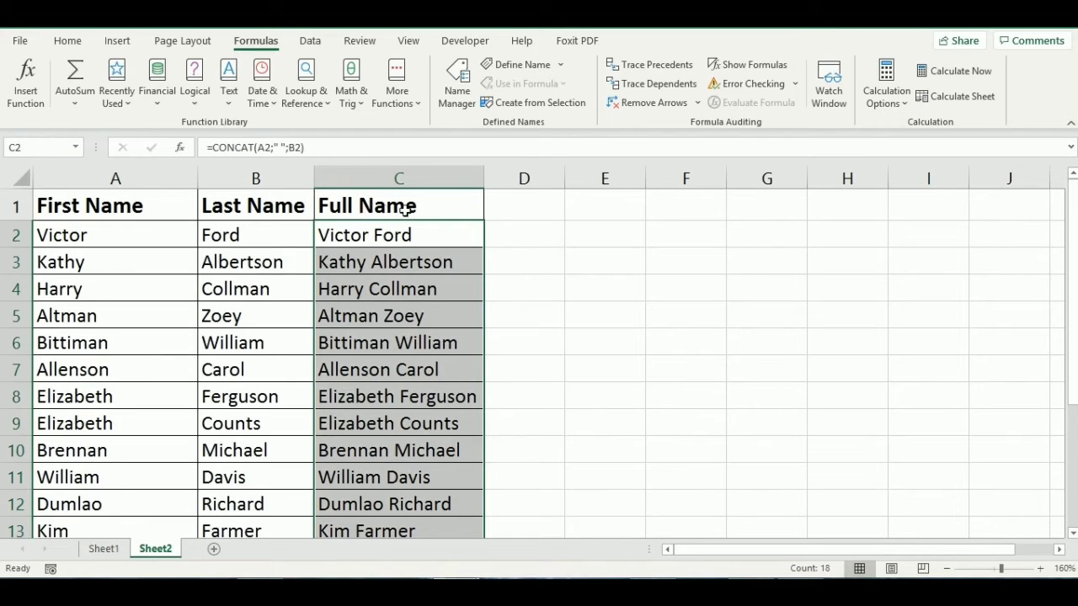
click(429, 238)
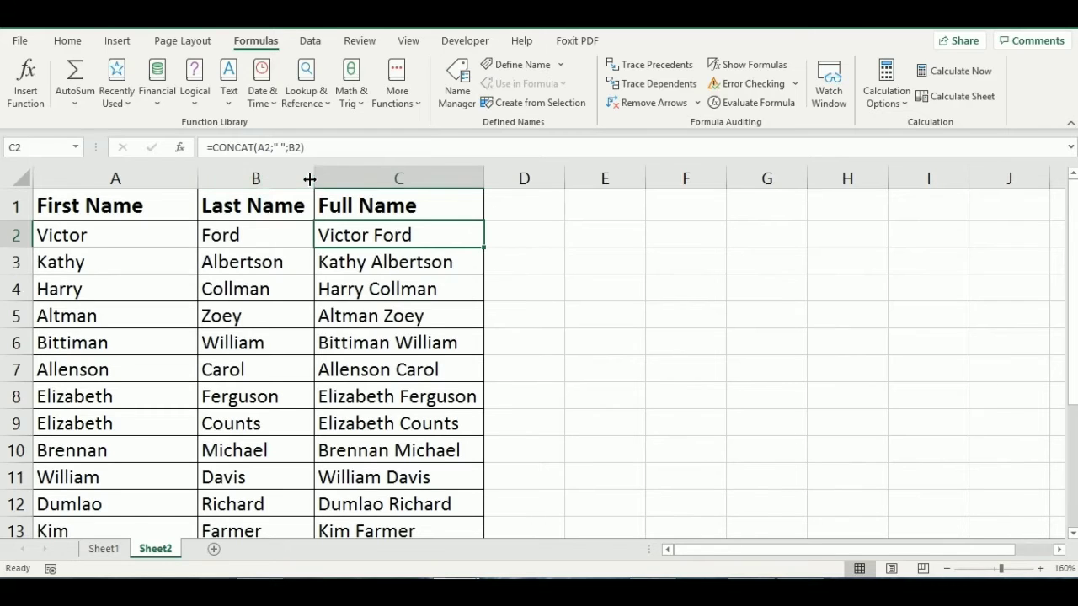
right_click(308, 180)
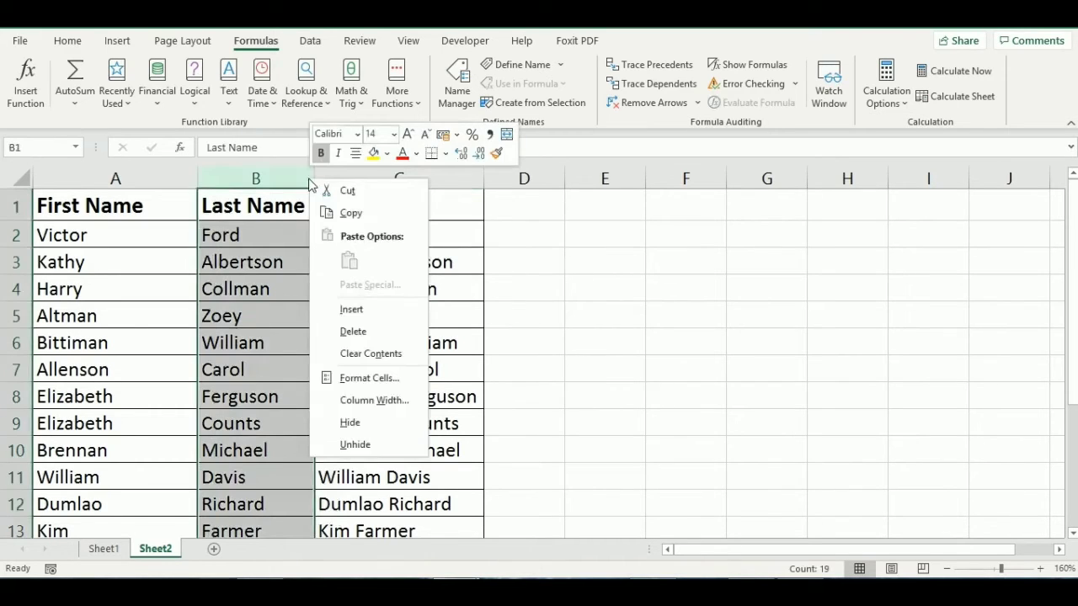
click(352, 310)
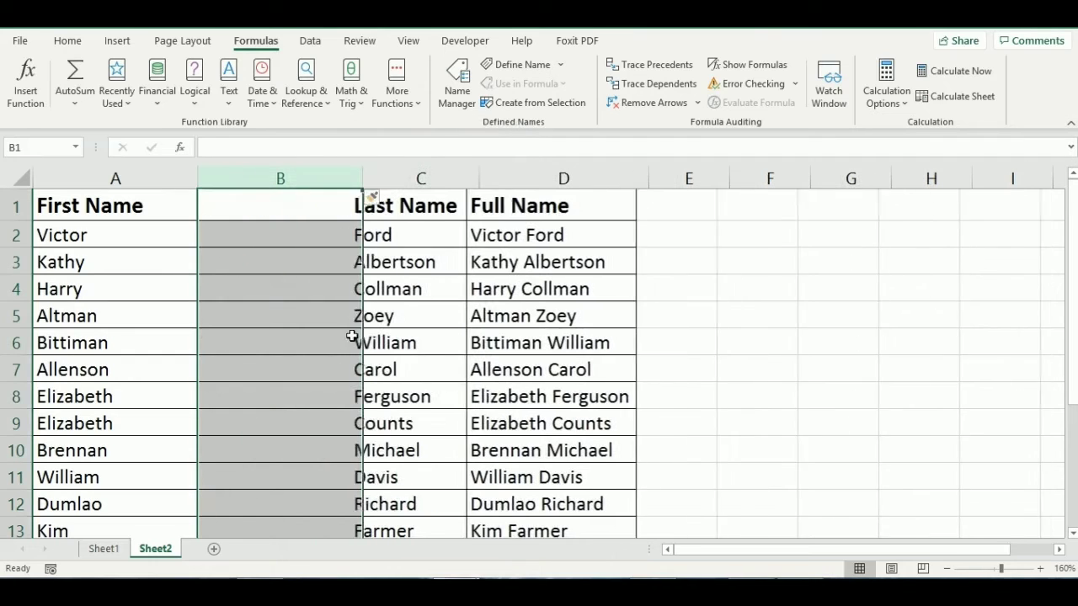
key(ctrl+z)
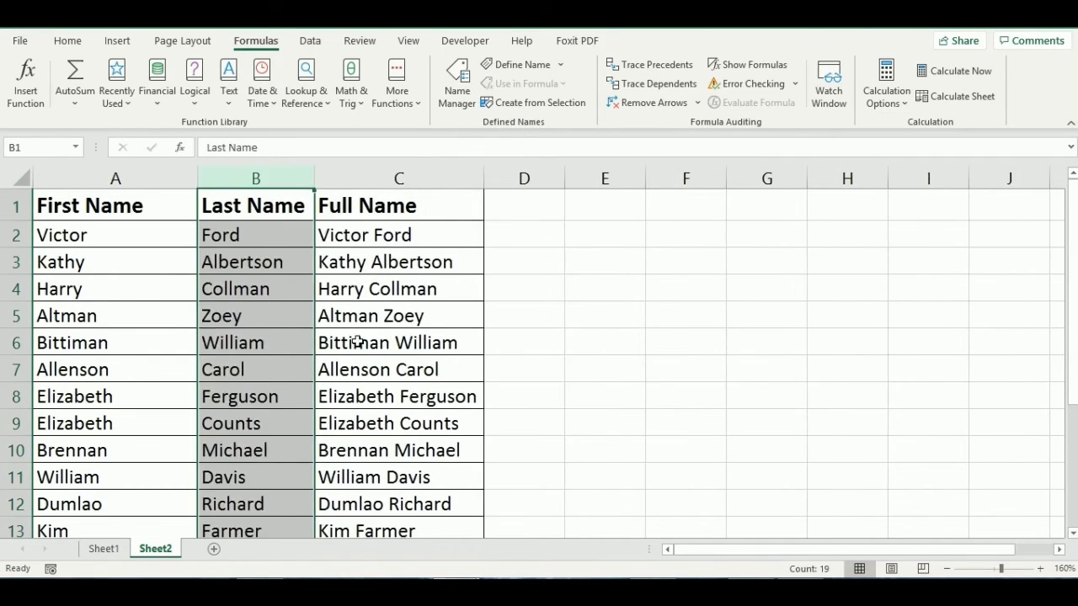
Insert a new column before the Full Name column and enter the heading "Name" in C1
right_click(360, 180)
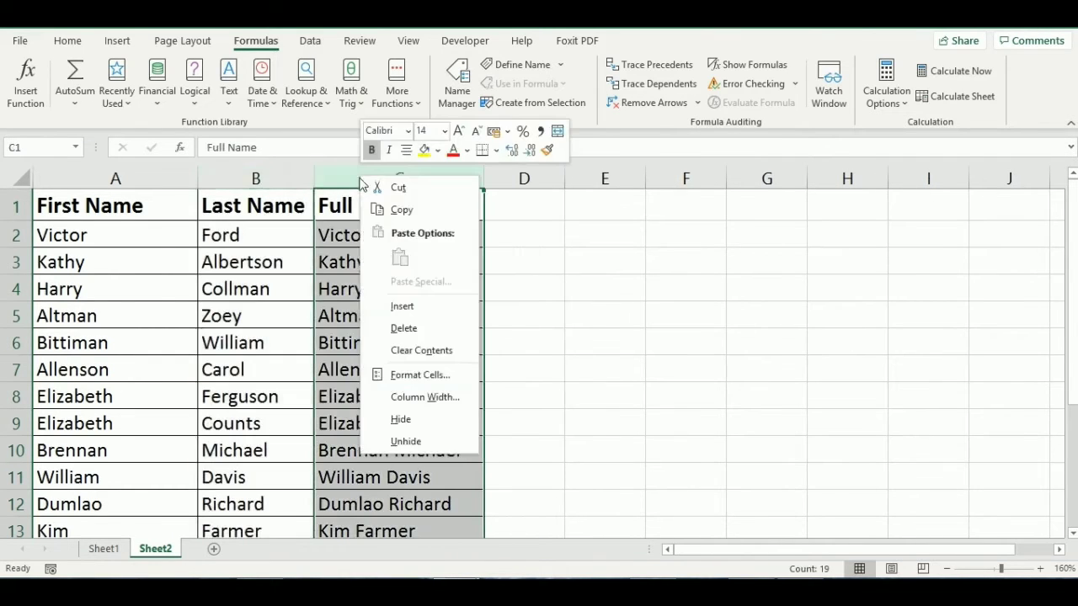
click(404, 309)
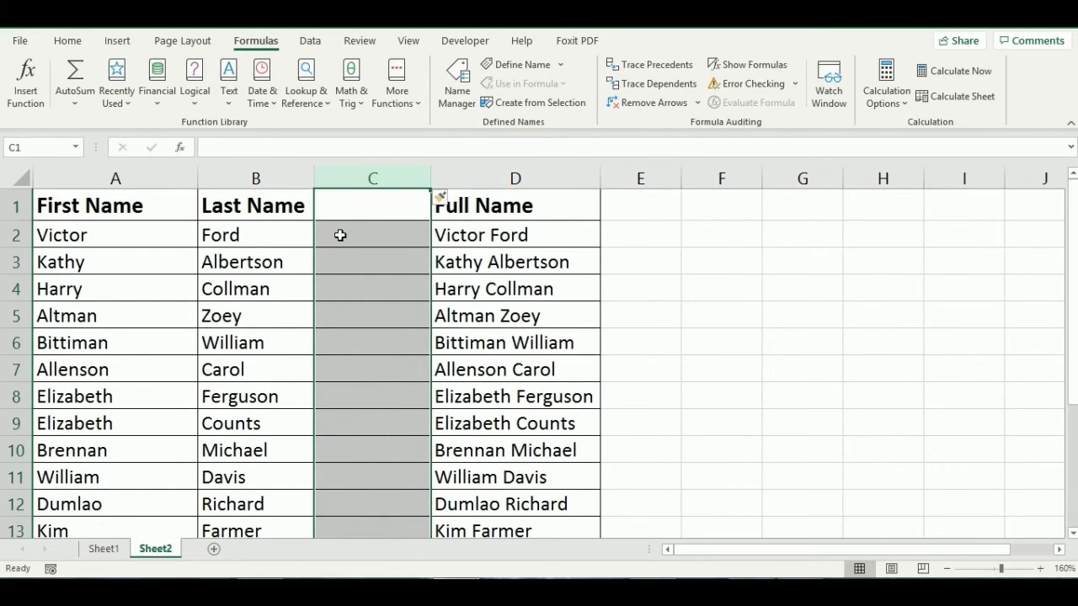
click(342, 233)
click(373, 204)
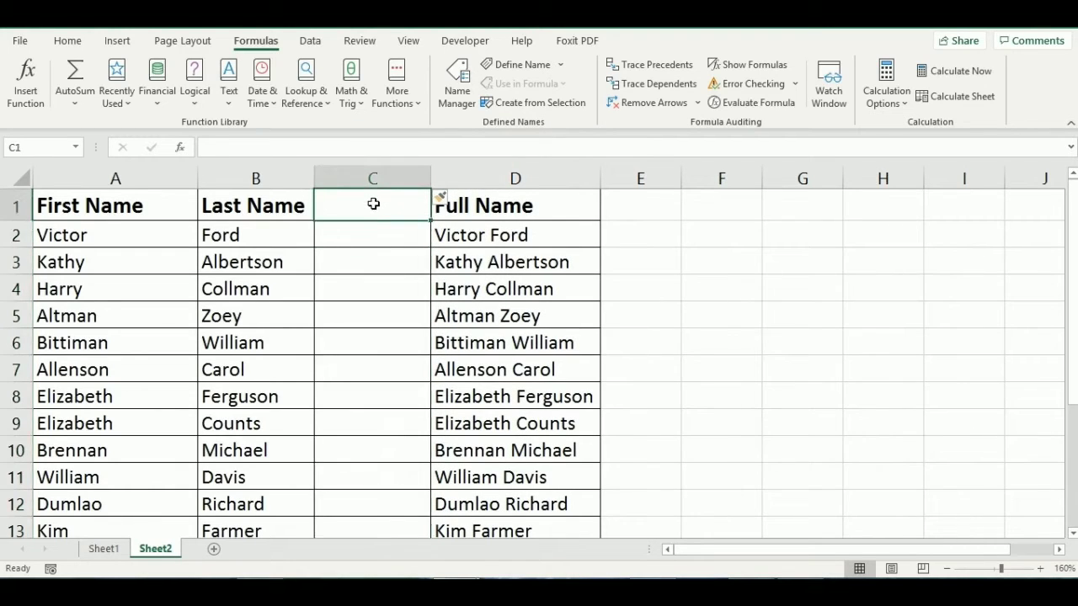
text(Name)
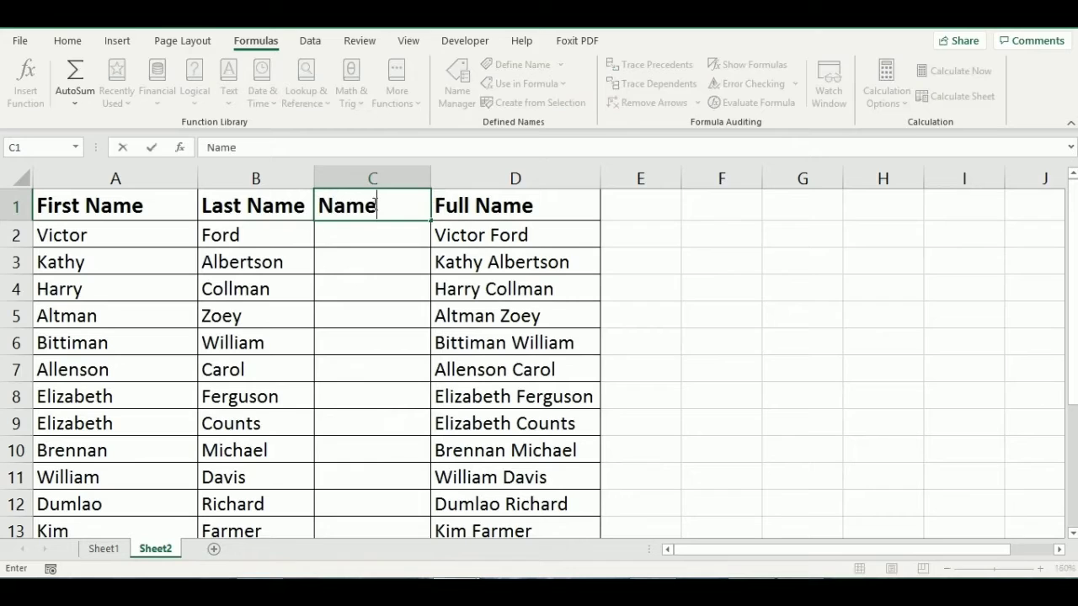
Enter the first row's full name in C2, Flash Fill the other full names from C3 down, and autofit column C
click(352, 236)
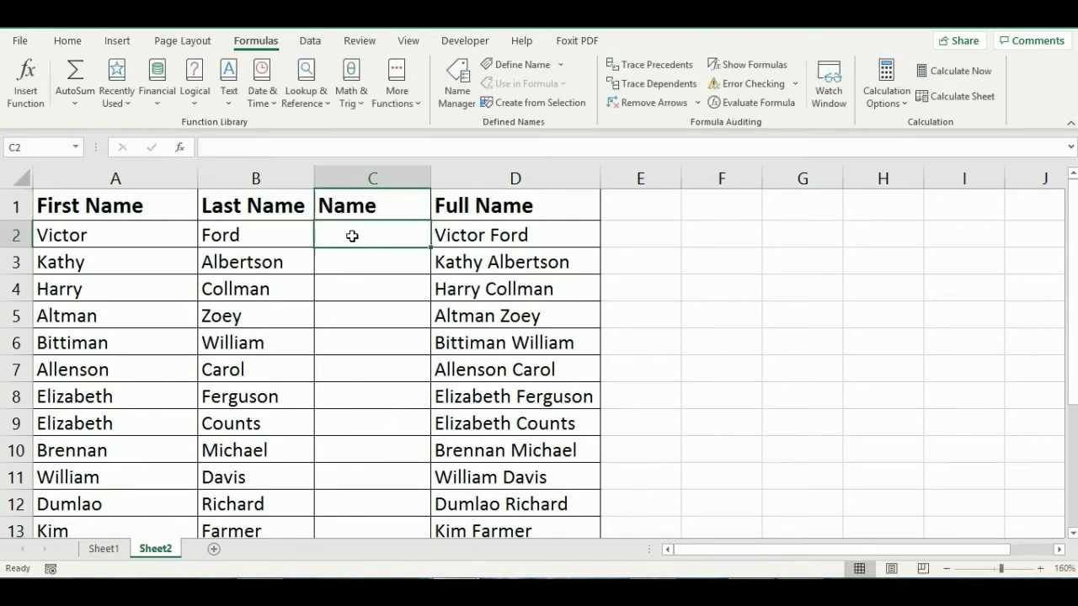
text(V)
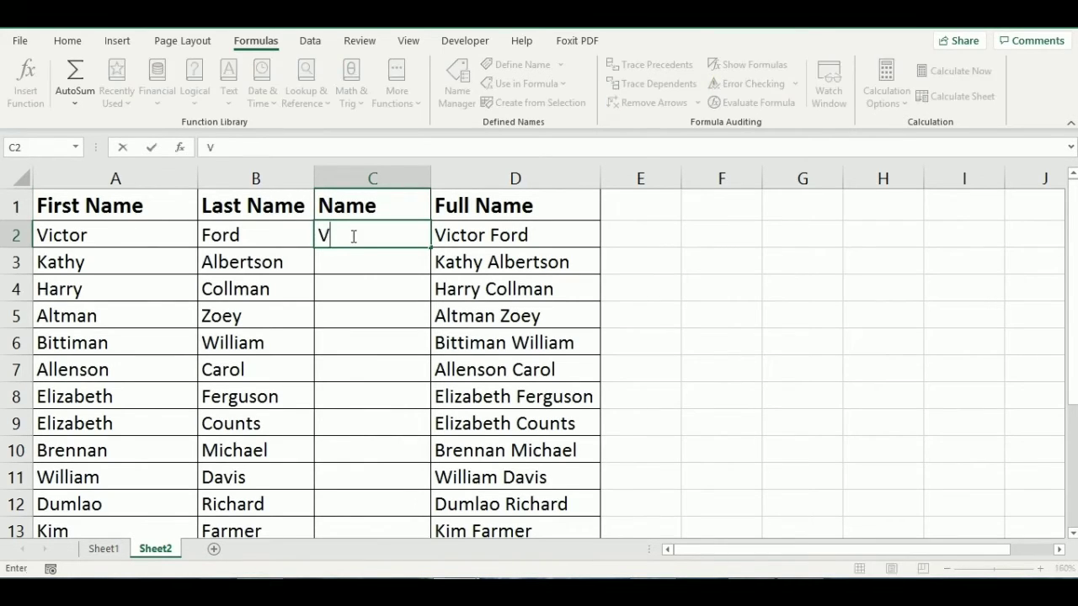
text(ictor For)
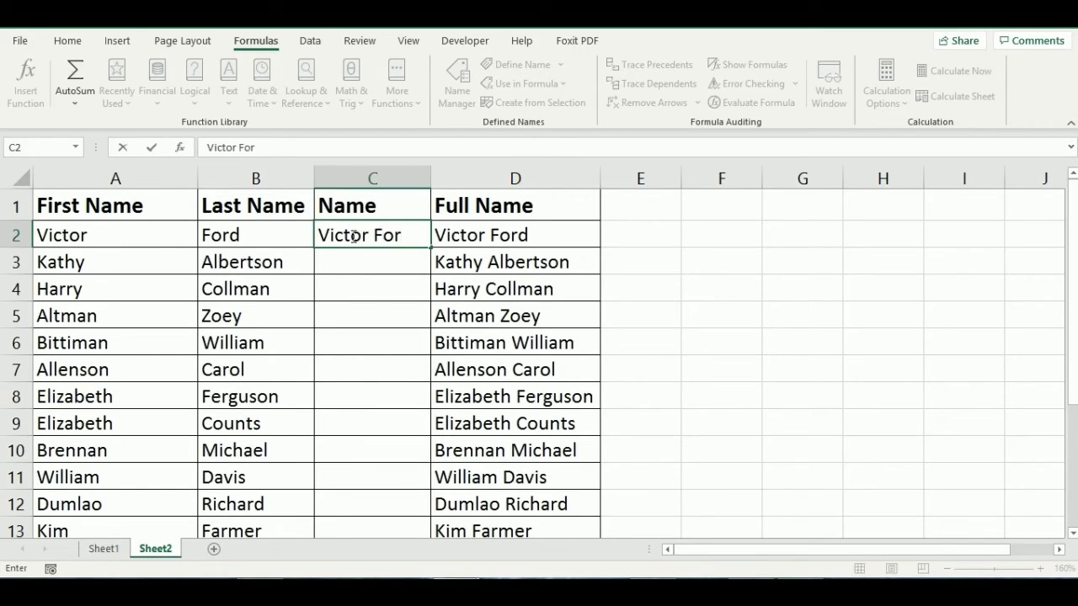
text(d)
click(349, 261)
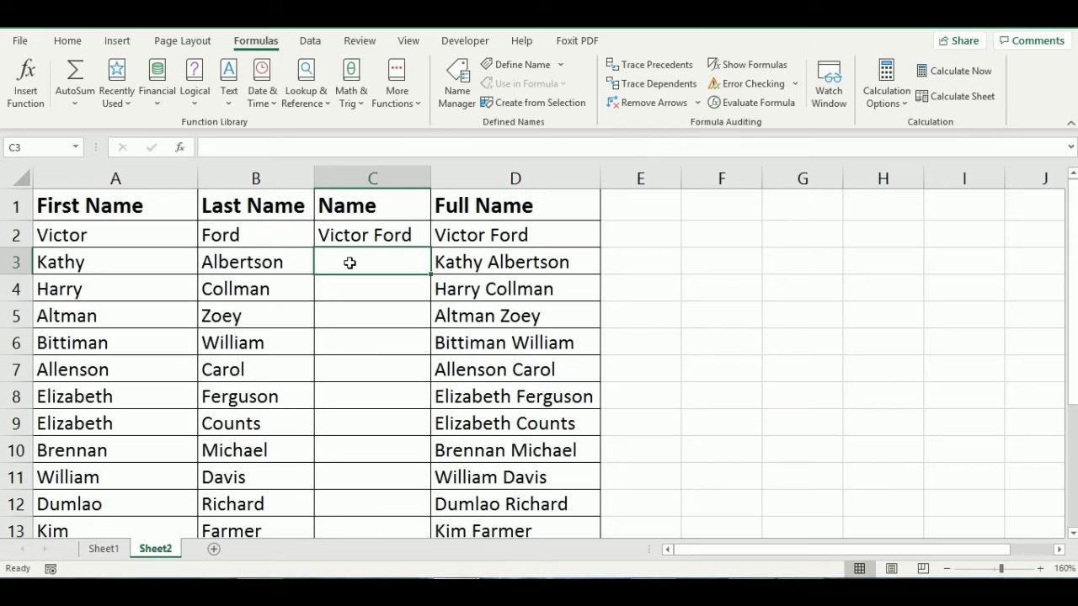
text(Kathy Albertson)
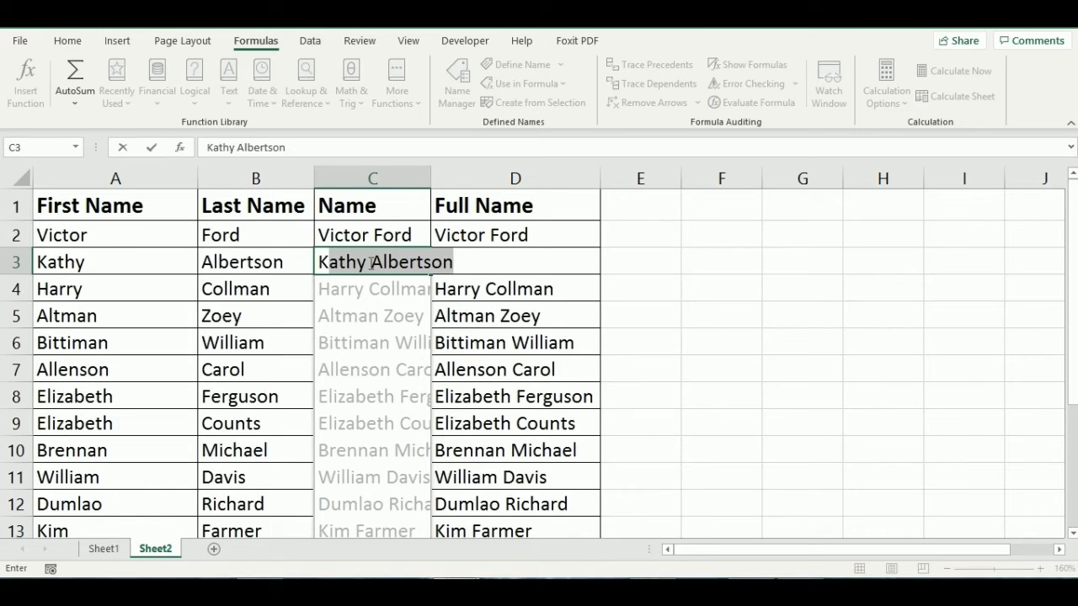
key(Return)
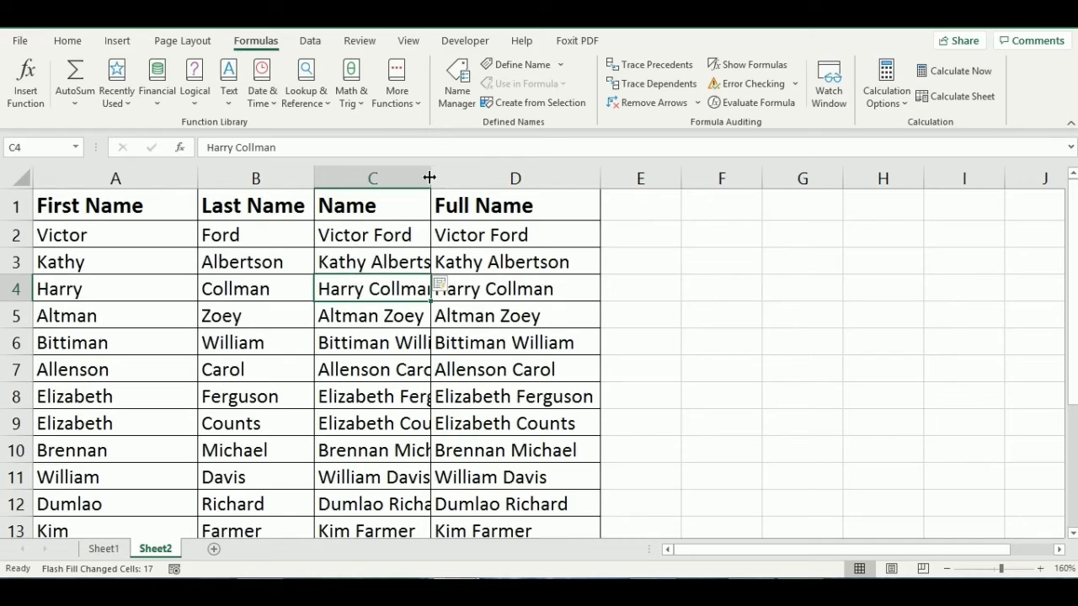
double_click(429, 177)
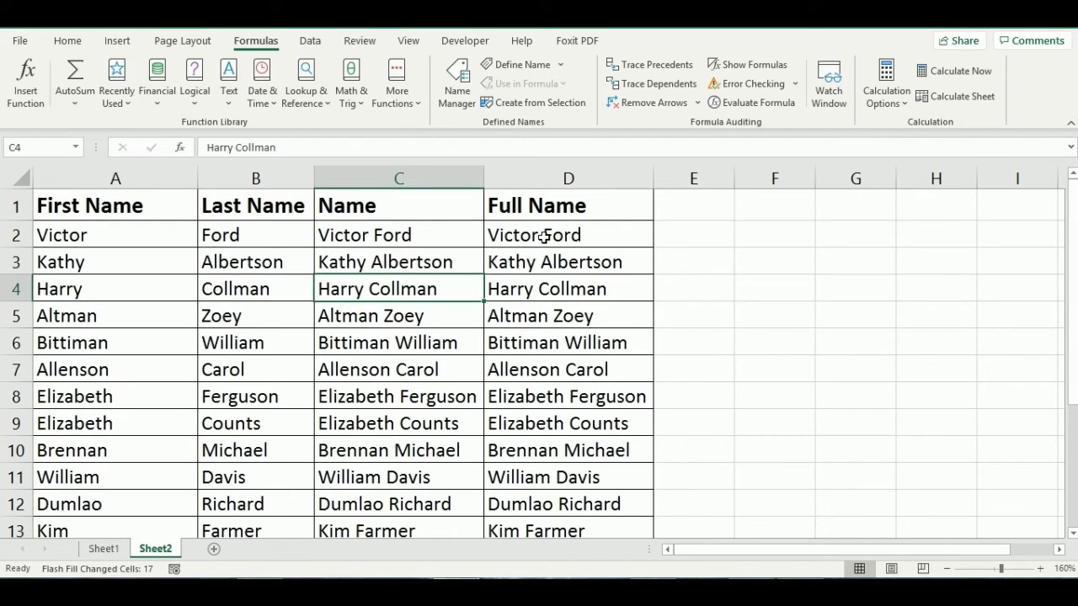
Compare the underlying cell contents of D2 in the Full Name column and C2 in the Name column
click(544, 237)
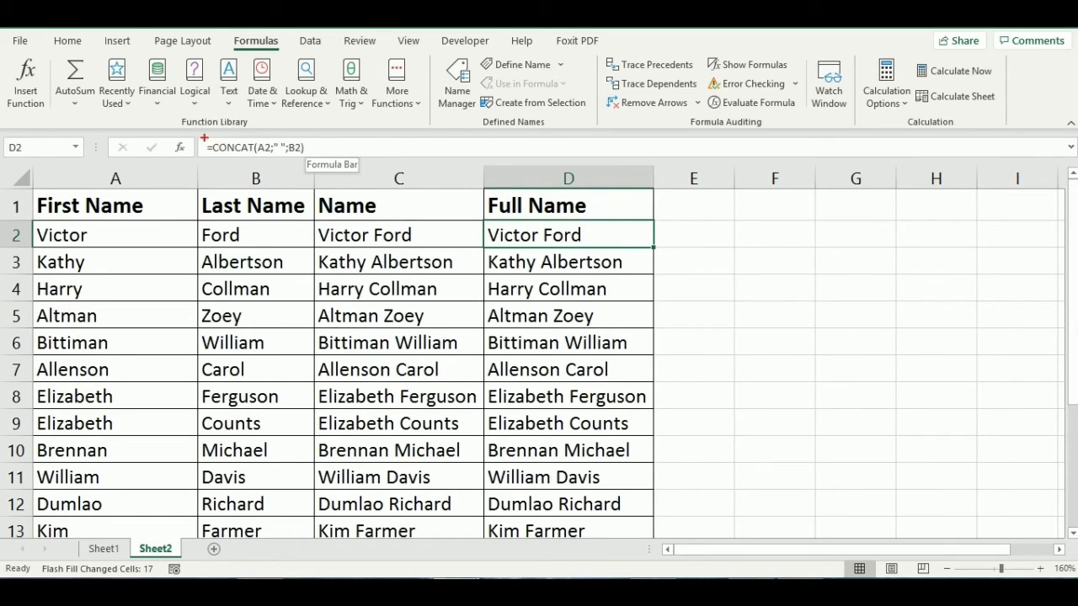
mouse_move(206, 139)
mouse_down()
mouse_move(316, 150)
mouse_move(247, 163)
mouse_move(219, 160)
mouse_move(203, 142)
mouse_up()
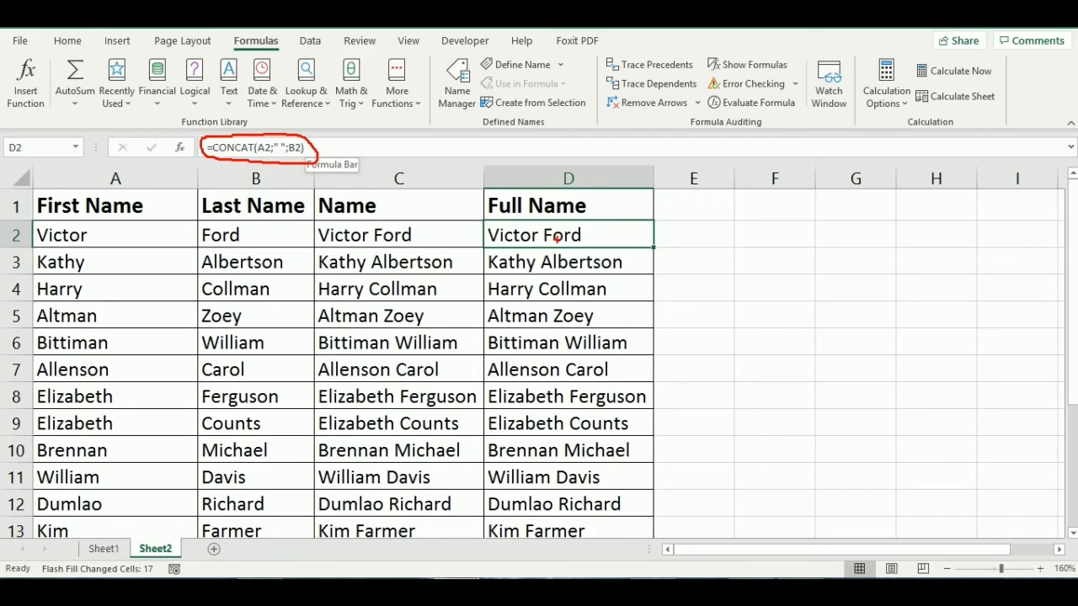
key(Escape)
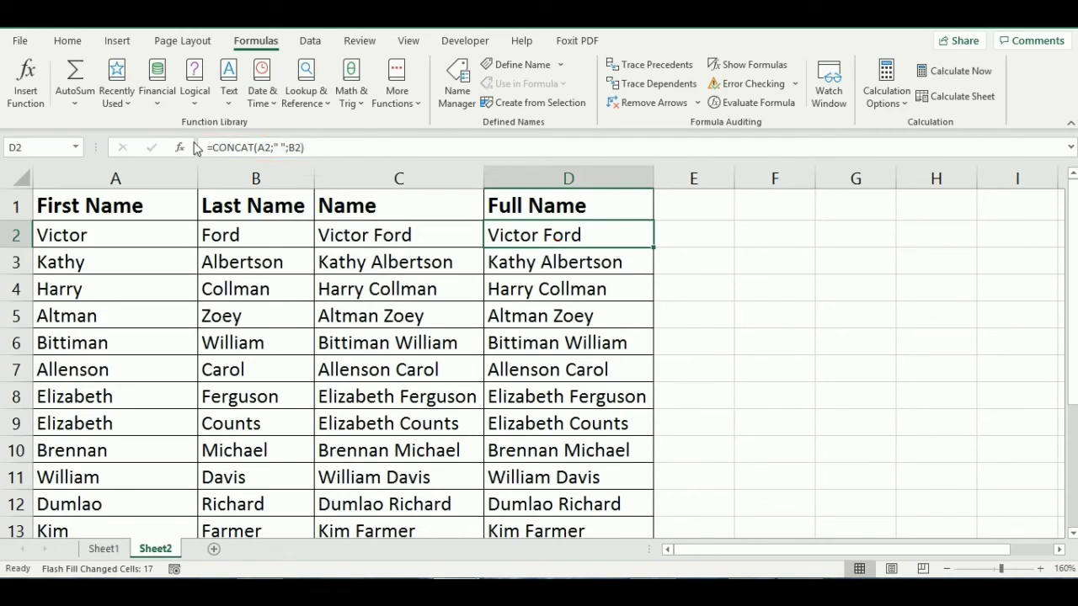
click(385, 238)
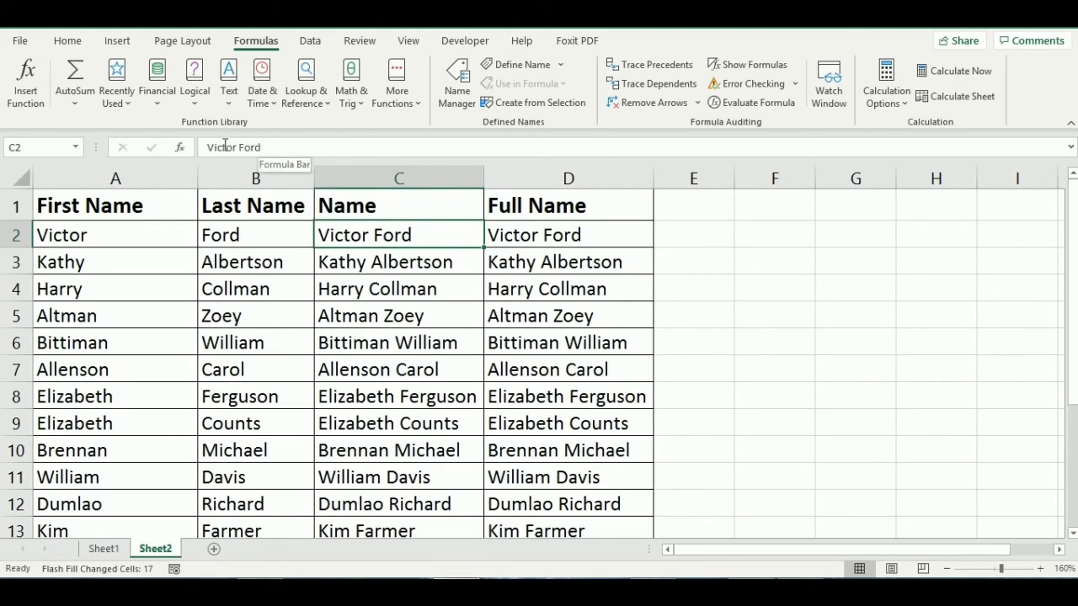